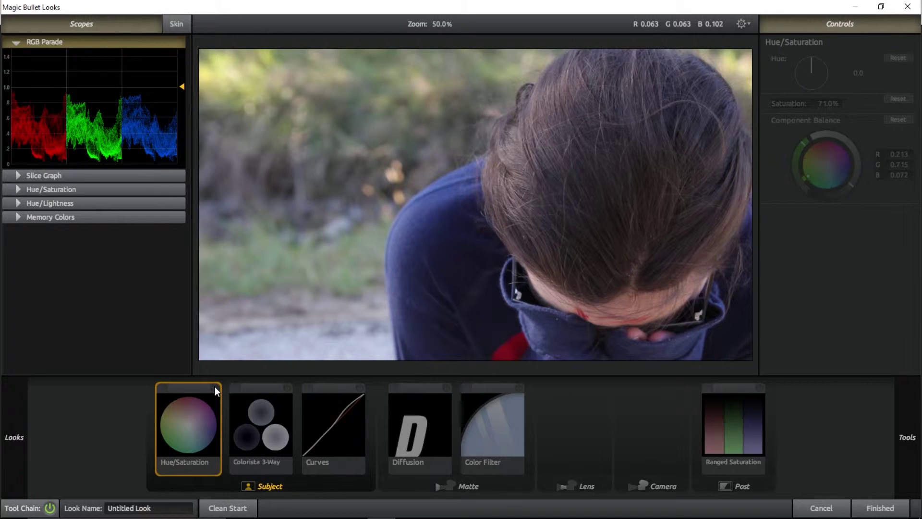
Enable the Hue/Saturation tool on the head close-up and compare the image with it off and on.
left_click(215, 387)
left_click(214, 387)
left_click(215, 387)
left_click(214, 387)
left_click(215, 387)
left_click(214, 387)
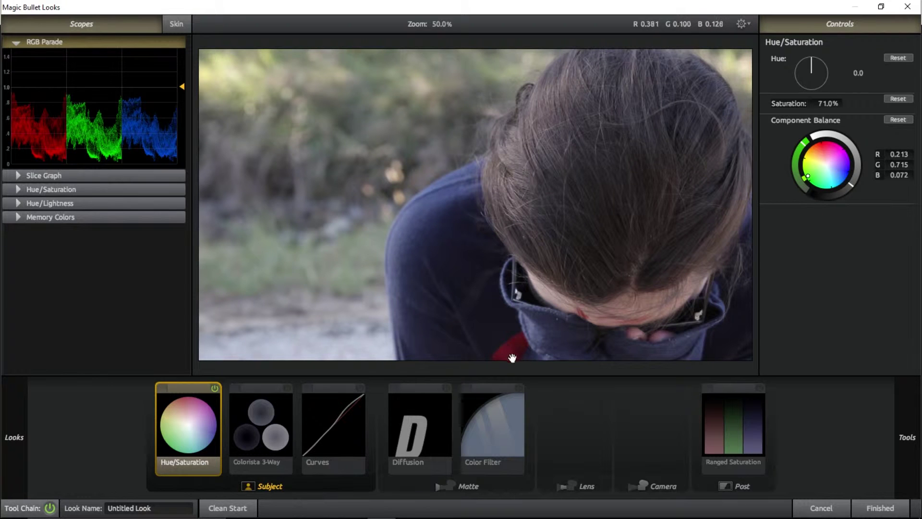
left_click(216, 388)
left_click(216, 388)
left_click(216, 388)
left_click(216, 388)
left_click(215, 388)
left_click(215, 388)
Try the Hue/Saturation tool's saturation at its default 100%, and undo the reset.
left_click(899, 98)
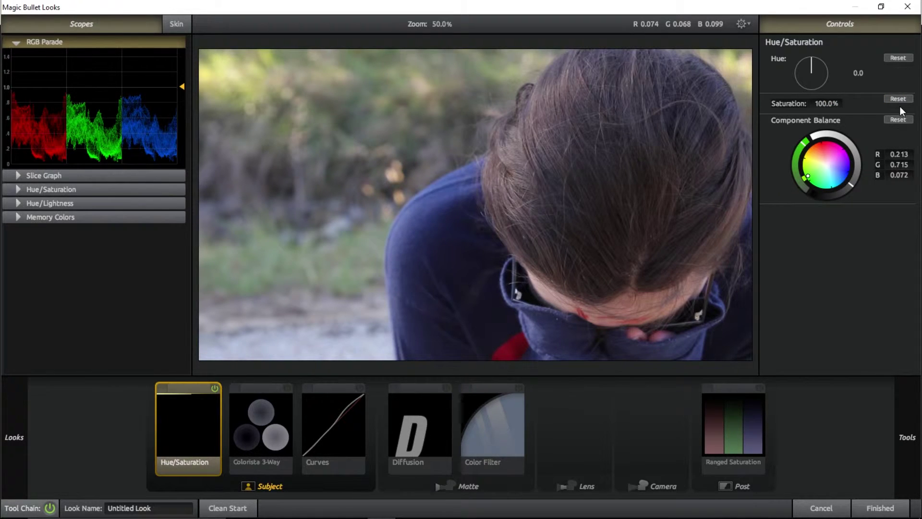
key("ctrl+z")
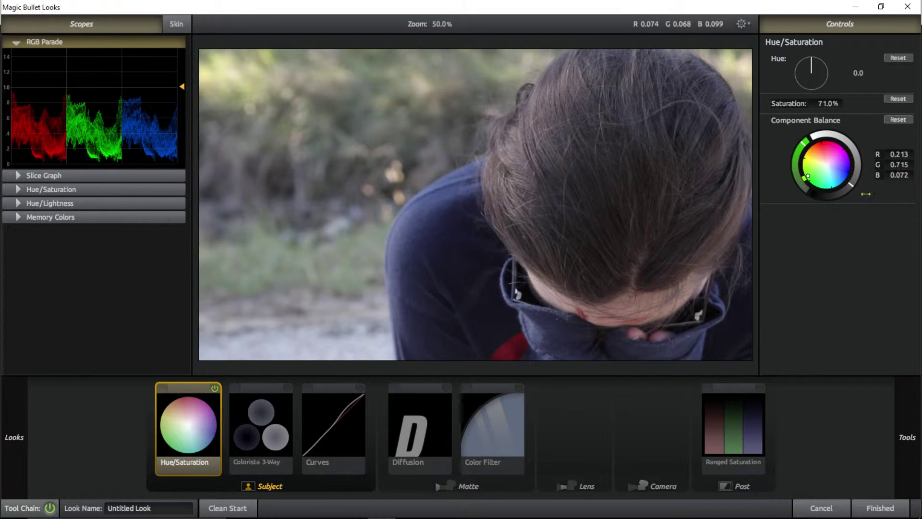
Enable the Colorista 3-Way tool on the head close-up and compare the image with it off and on.
left_click(276, 437)
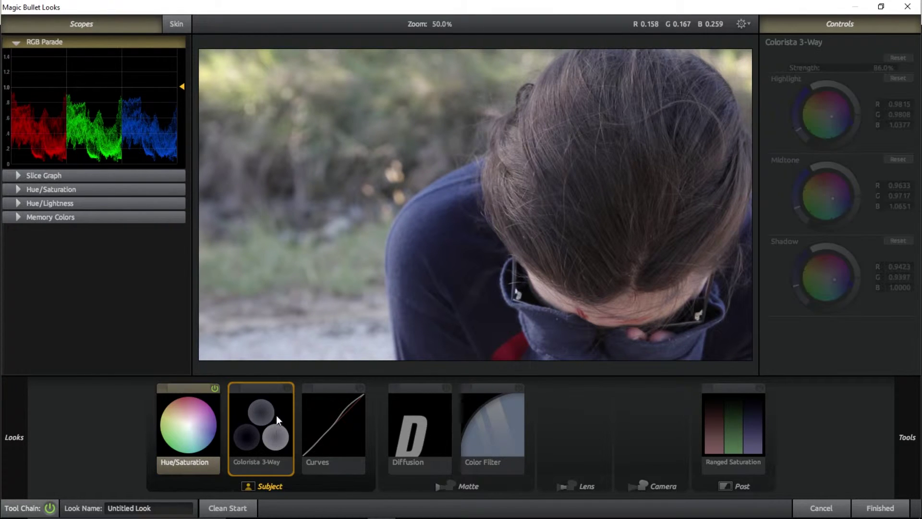
left_click(288, 389)
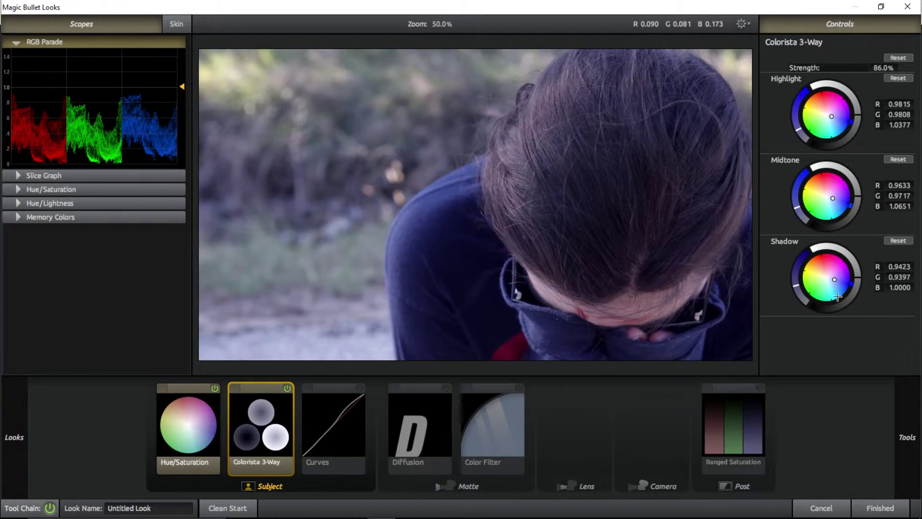
left_click(284, 387)
left_click(284, 387)
left_click(284, 387)
left_click(285, 387)
left_click(284, 388)
left_click(284, 388)
Enable the Curves tool on the head close-up and compare the image repeatedly with it off and on.
left_click(356, 423)
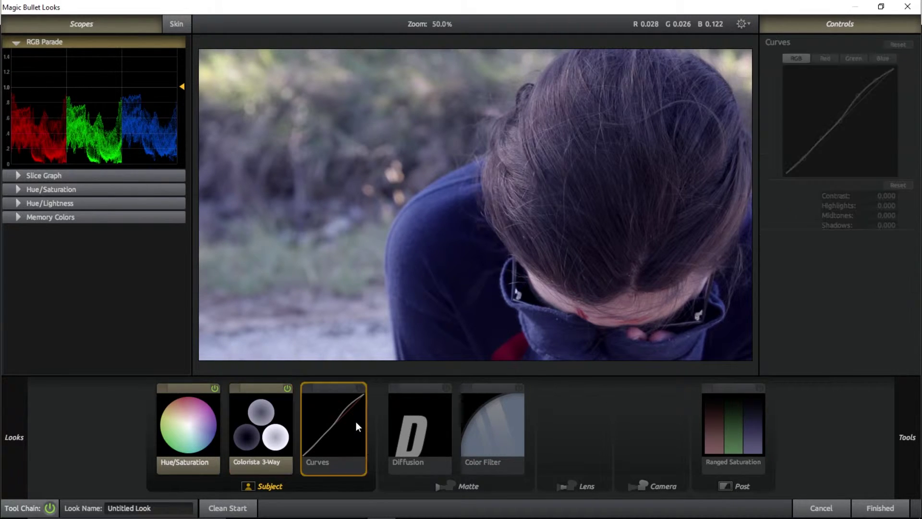
left_click(360, 388)
left_click(359, 386)
left_click(358, 387)
left_click(358, 388)
left_click(359, 387)
left_click(358, 388)
left_click(359, 387)
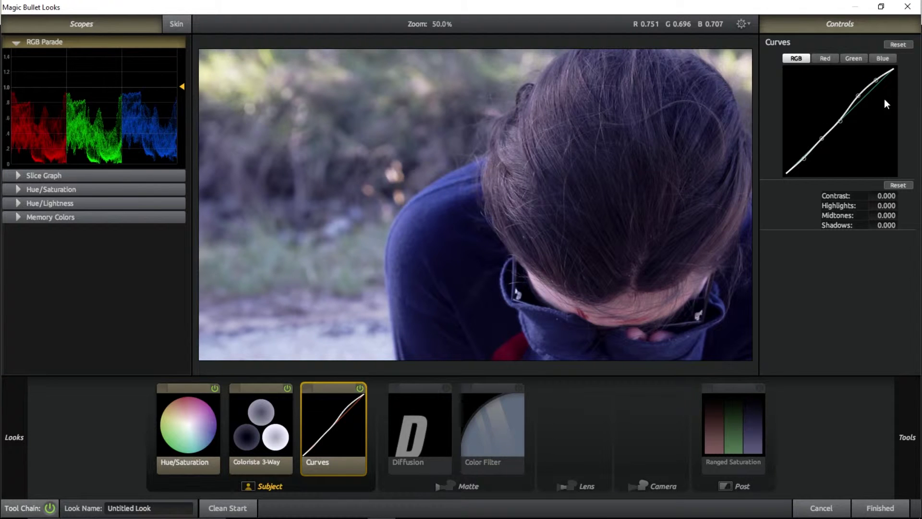
left_click(361, 388)
left_click(360, 388)
left_click(360, 388)
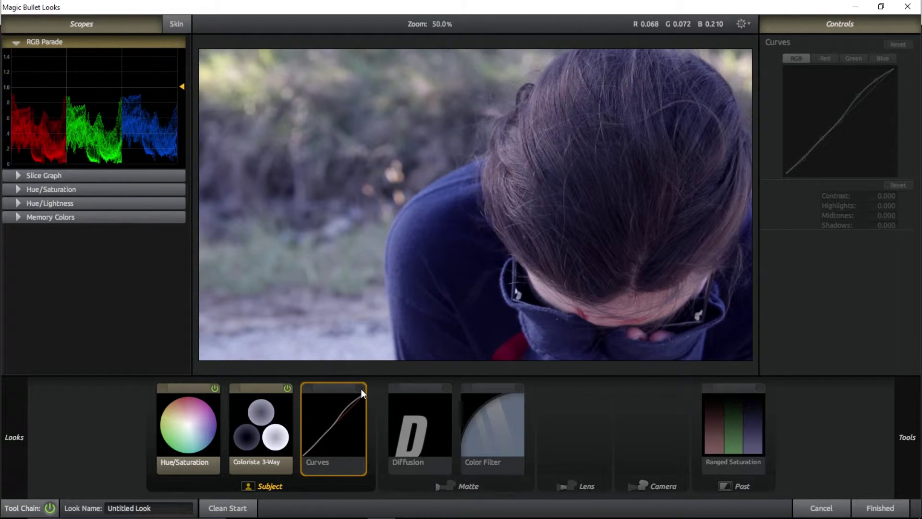
left_click(360, 388)
left_click(361, 389)
left_click(360, 388)
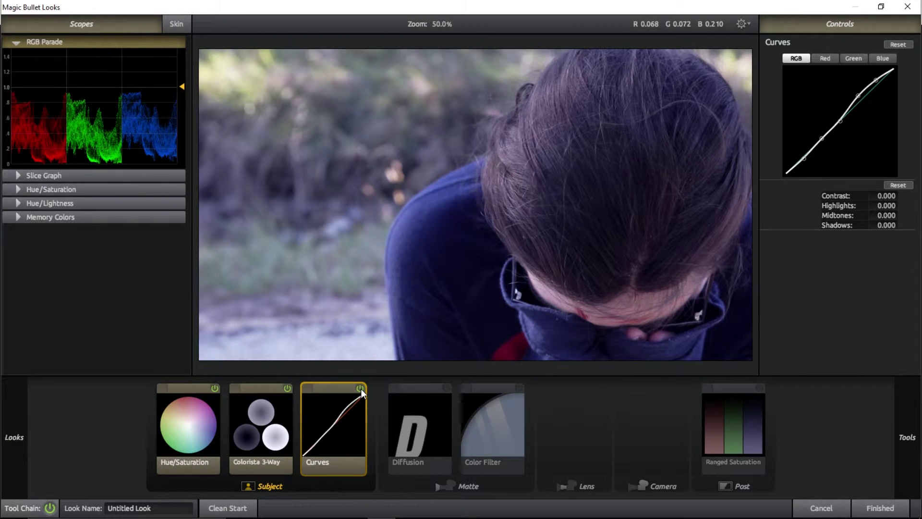
Enable the Diffusion tool on the head close-up and compare the image with it off and on.
left_click(408, 414)
left_click(446, 387)
left_click(446, 387)
left_click(446, 388)
left_click(446, 387)
left_click(446, 387)
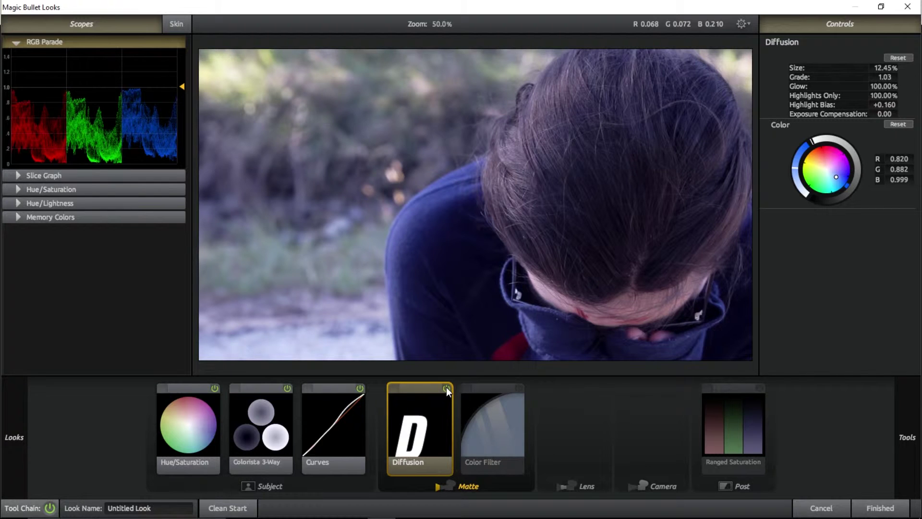
Enable the Color Filter tool on the head close-up and compare the image with it off and on.
left_click(462, 405)
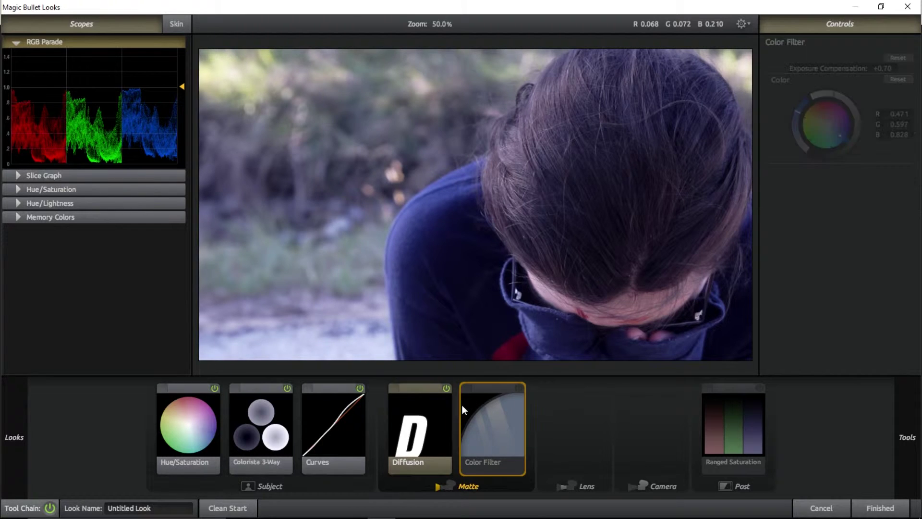
left_click(519, 387)
left_click(519, 388)
left_click(519, 388)
left_click(519, 388)
left_click(519, 388)
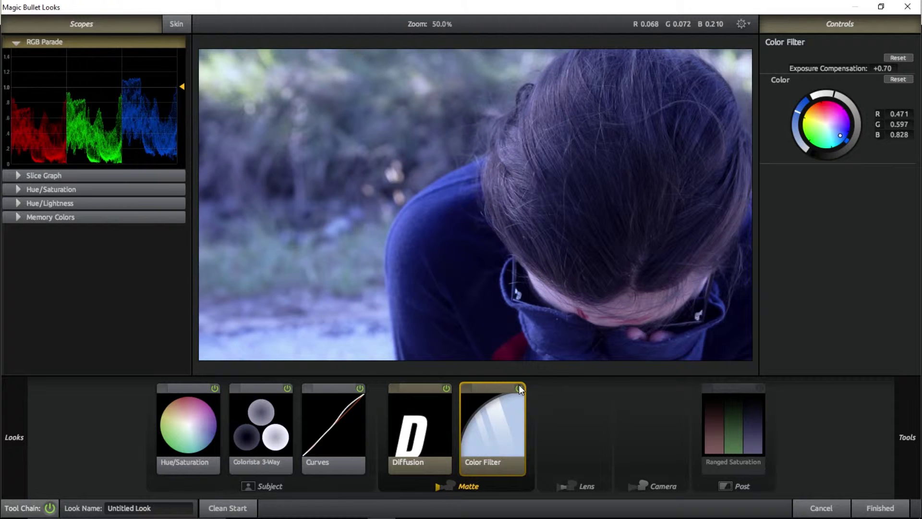
Enable the Ranged Saturation tool on the head close-up and compare the image with it off and on.
left_click(762, 413)
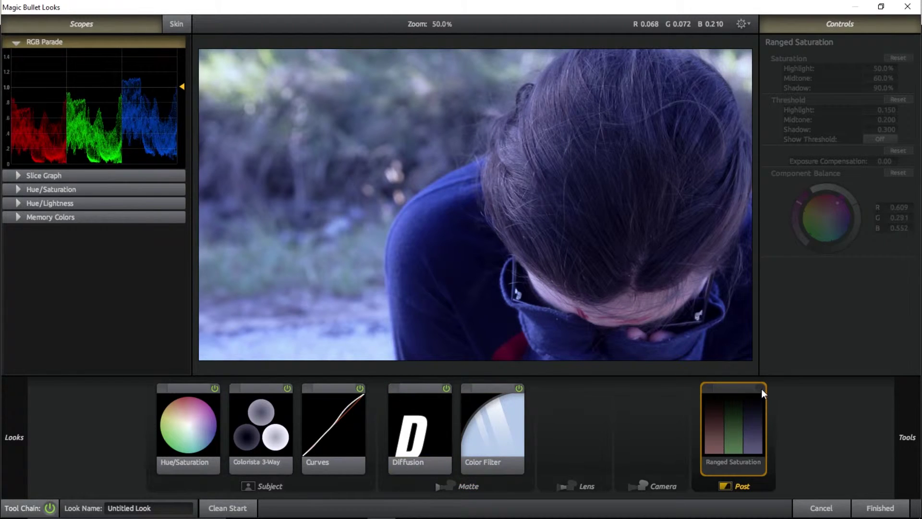
left_click(760, 388)
left_click(761, 388)
left_click(760, 388)
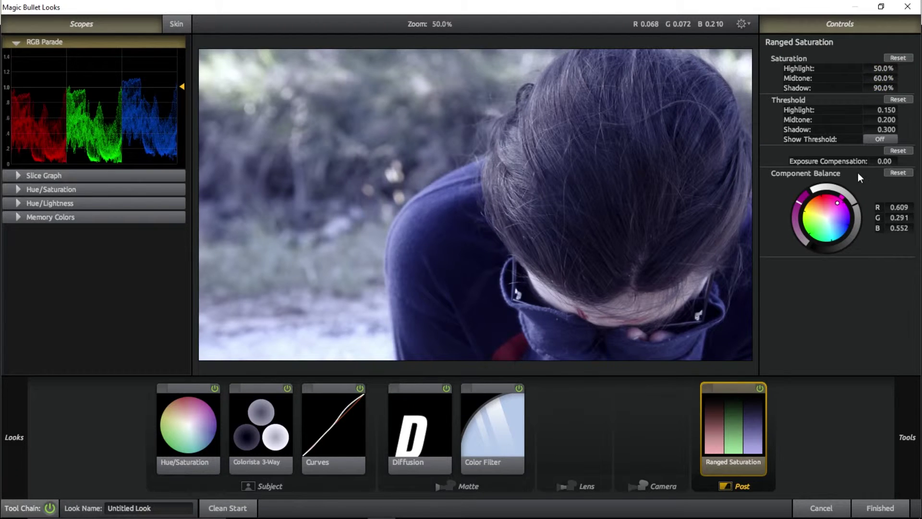
left_click(759, 387)
left_click(759, 388)
left_click(759, 387)
left_click(759, 388)
left_click(759, 387)
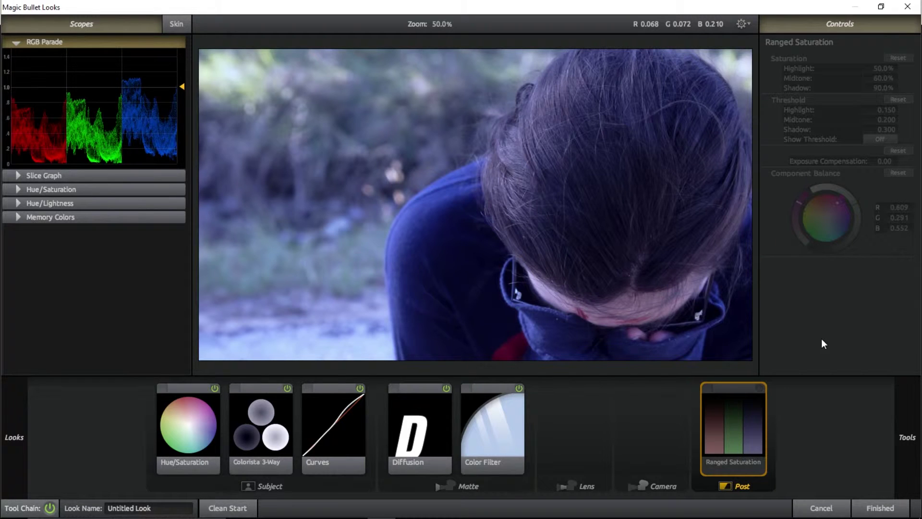
left_click(759, 388)
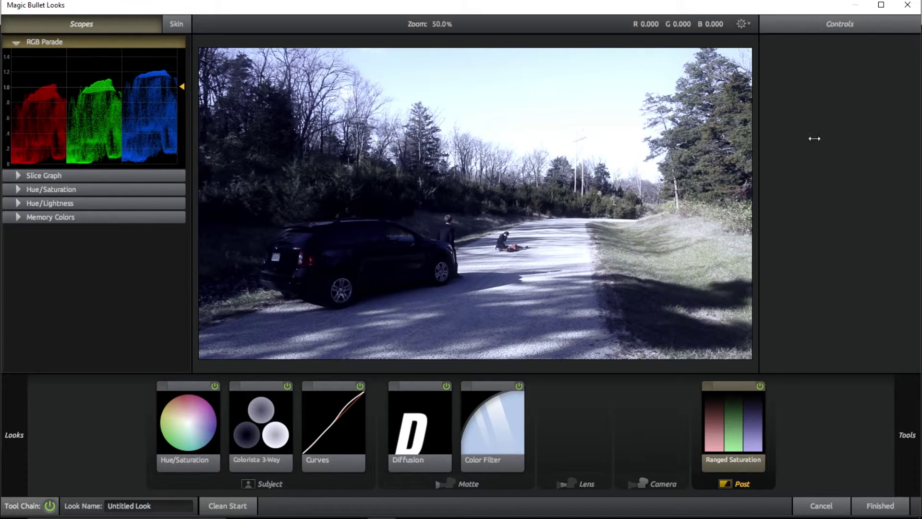
Disable all six tools in the look's chain on the wide road shot, from Ranged Saturation back to Hue/Saturation.
left_click(756, 387)
left_click(759, 386)
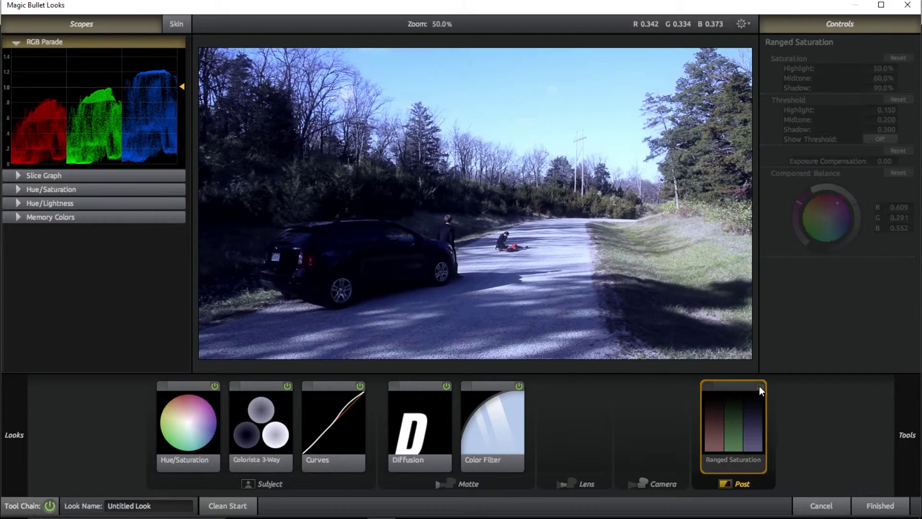
left_click(519, 385)
left_click(447, 386)
left_click(362, 385)
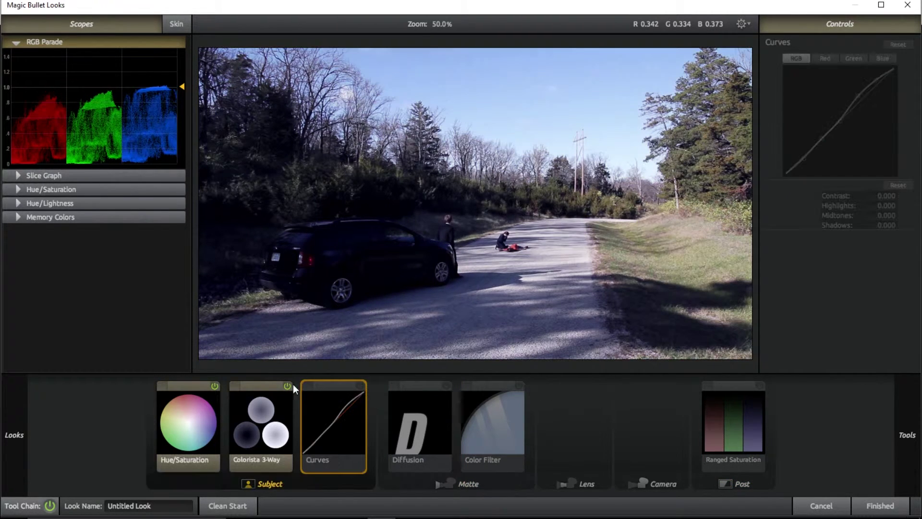
left_click(288, 386)
left_click(216, 385)
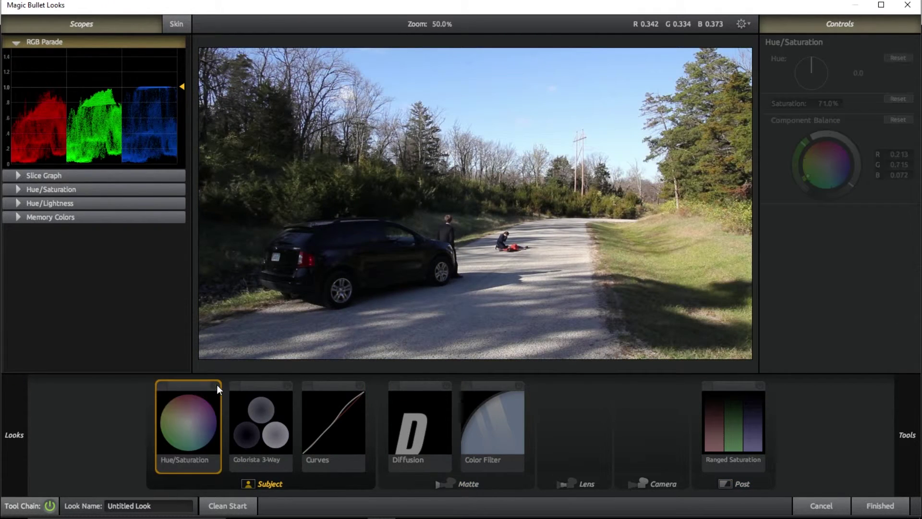
Re-enable Hue/Saturation on the wide road shot and compare the image with it off and on.
left_click(217, 384)
left_click(217, 384)
left_click(218, 385)
left_click(217, 385)
left_click(217, 385)
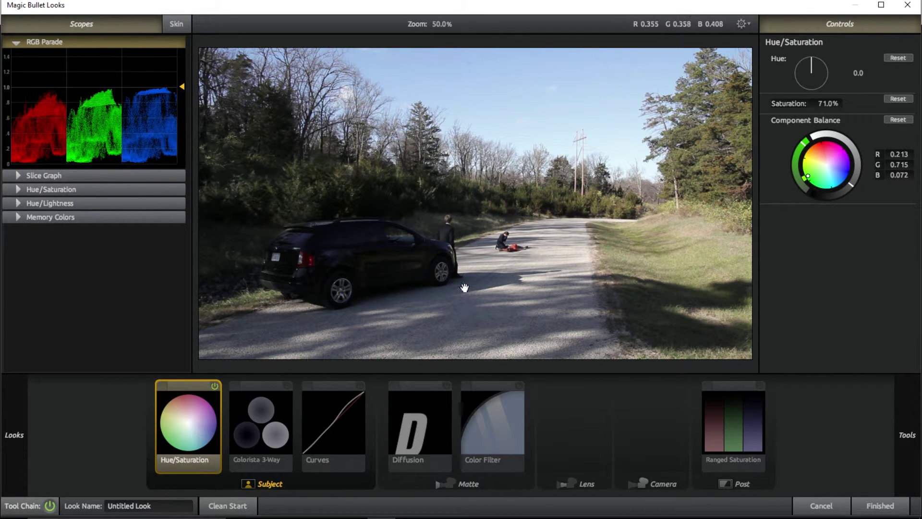
left_click(216, 384)
left_click(216, 384)
left_click(216, 385)
left_click(216, 384)
Re-enable Colorista 3-Way on the wide road shot and compare the image with it off and on.
left_click(287, 388)
left_click(286, 387)
left_click(287, 388)
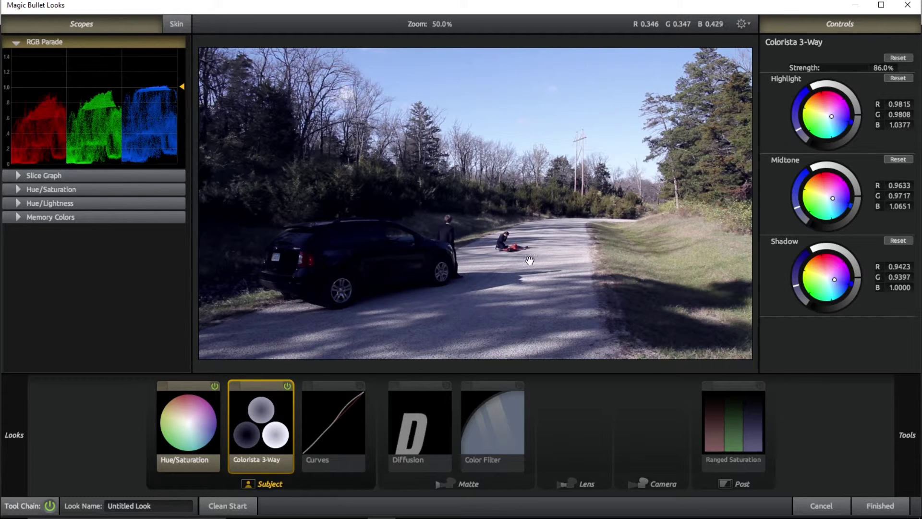
Re-enable Curves on the wide road shot and compare the image with it off and on.
left_click(363, 410)
left_click(359, 389)
left_click(358, 388)
left_click(358, 388)
left_click(359, 388)
left_click(359, 388)
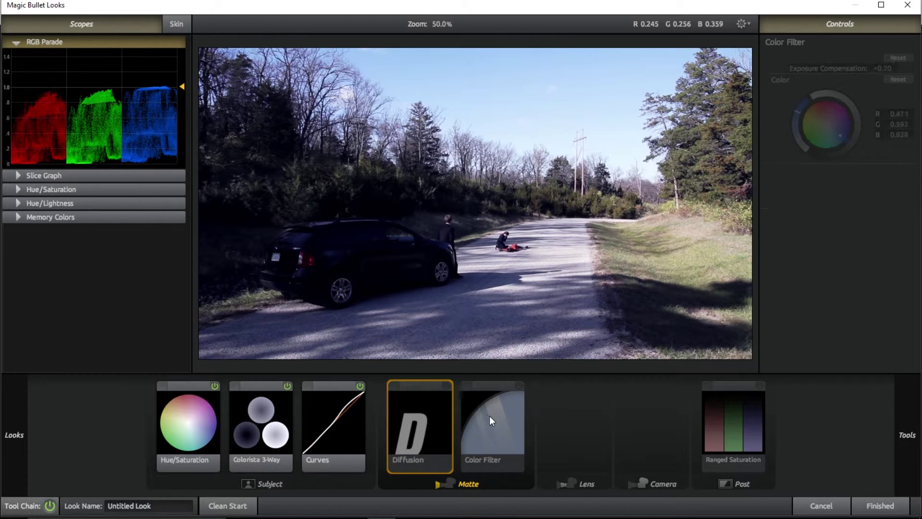
Re-enable Color Filter on the wide road shot, leaving Diffusion disabled, and compare the image with the filter off and on.
left_click(520, 384)
left_click(520, 383)
left_click(521, 383)
left_click(520, 384)
left_click(520, 383)
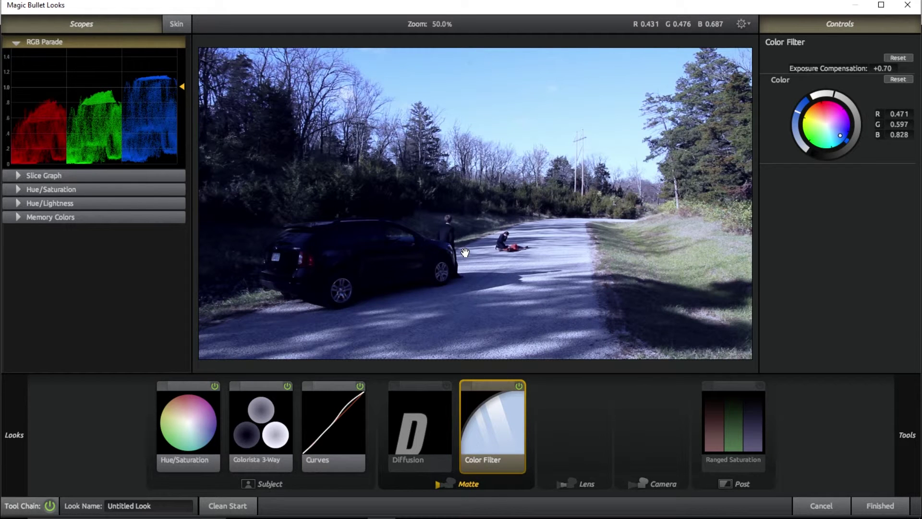
Re-enable Ranged Saturation on the wide road shot and compare the image with it off and on.
left_click(746, 408)
left_click(761, 387)
left_click(761, 386)
left_click(761, 386)
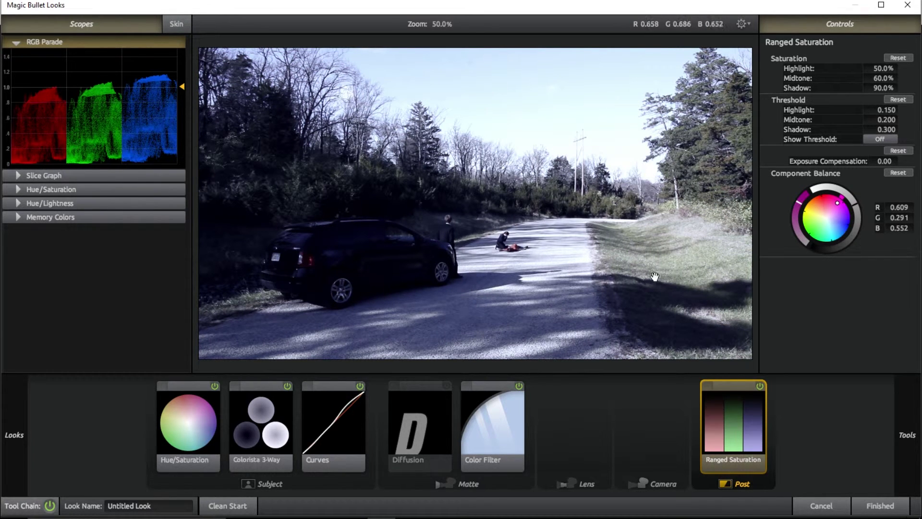
left_click(760, 385)
left_click(760, 386)
Re-enable Diffusion on the wide road shot and compare the image repeatedly with it off and on.
left_click(449, 383)
left_click(449, 383)
left_click(449, 383)
left_click(449, 384)
left_click(448, 383)
left_click(448, 383)
left_click(449, 383)
left_click(449, 383)
left_click(449, 383)
left_click(448, 383)
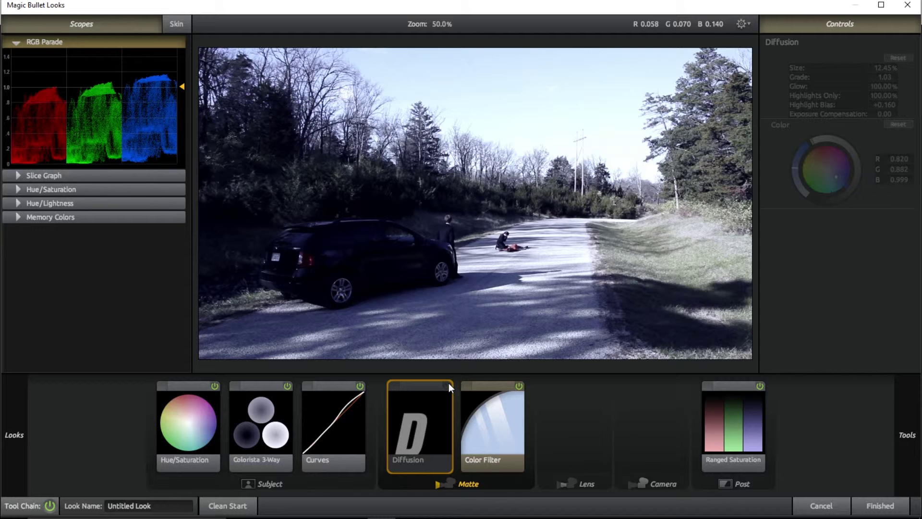
left_click(448, 383)
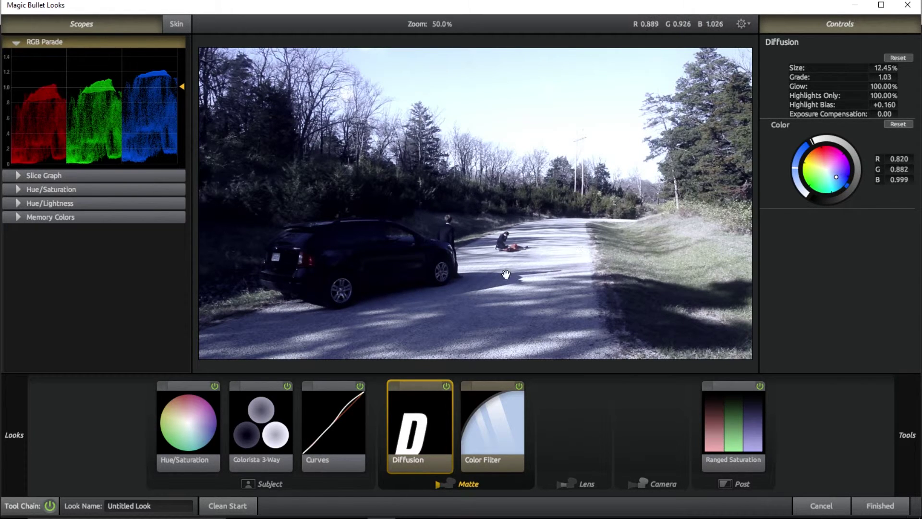
left_click(448, 386)
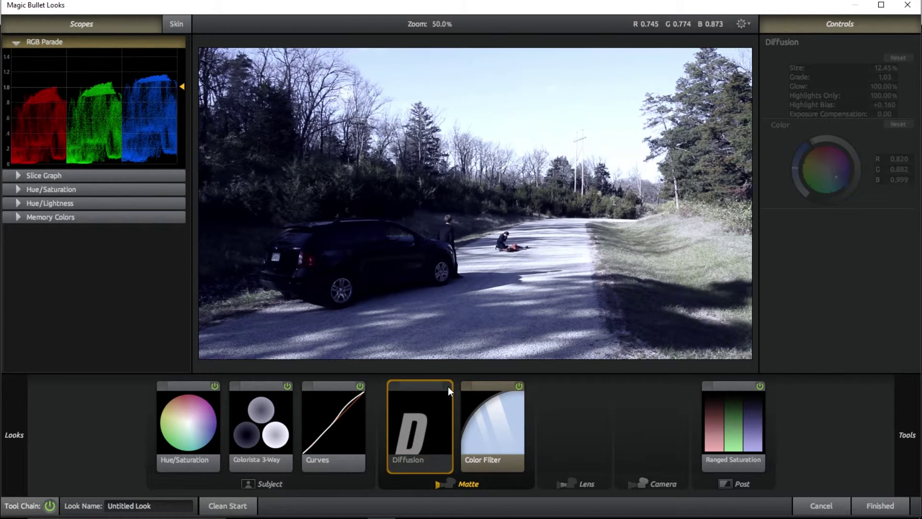
left_click(448, 386)
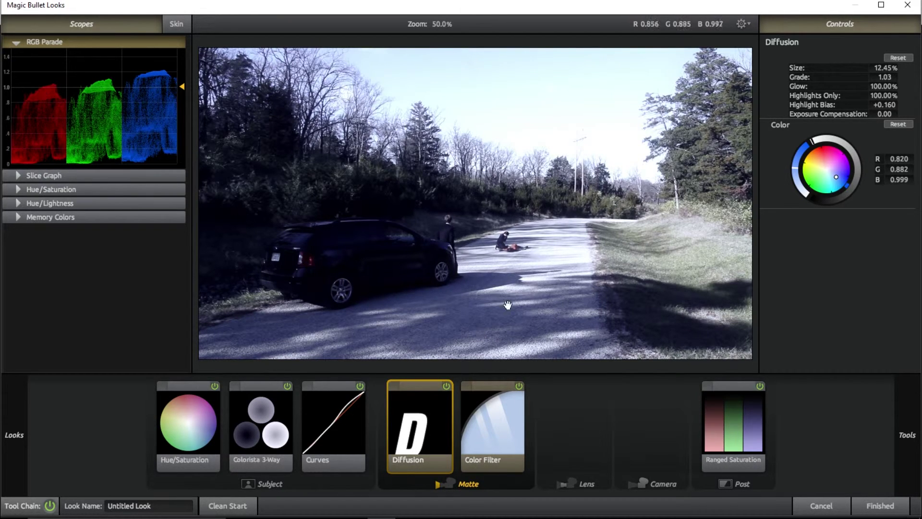
left_click(448, 384)
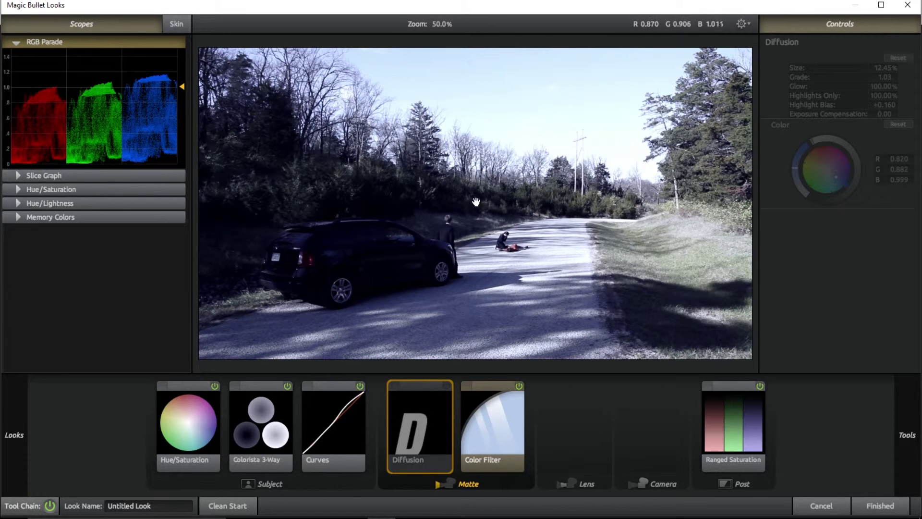
left_click(447, 386)
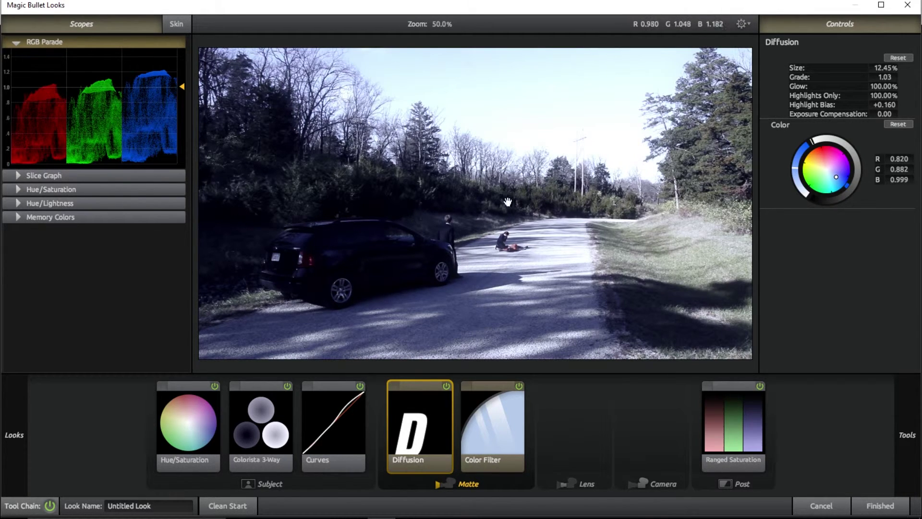
left_click(448, 384)
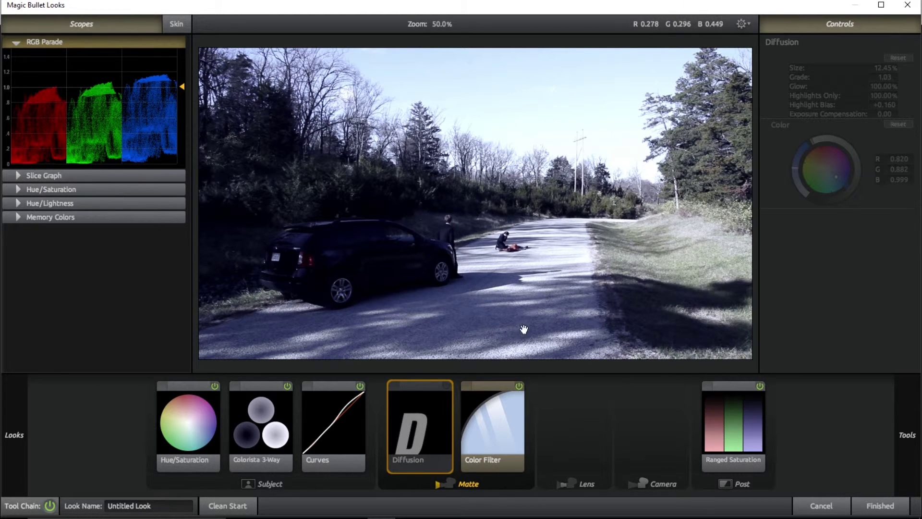
left_click(448, 386)
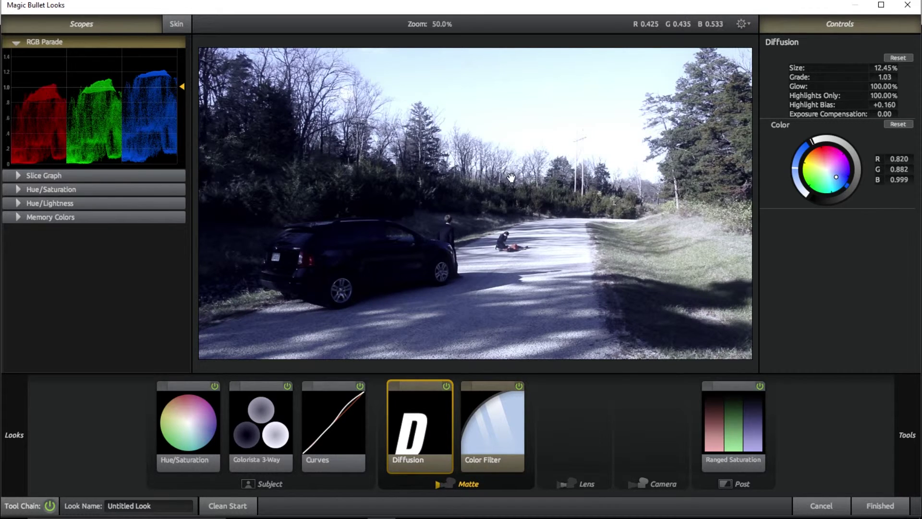
In Premiere Pro, load the ungraded source frame of the dashboard radio shot and move the sequence playhead to the edit at 00:00:56:00.
mouse_move(96, 517)
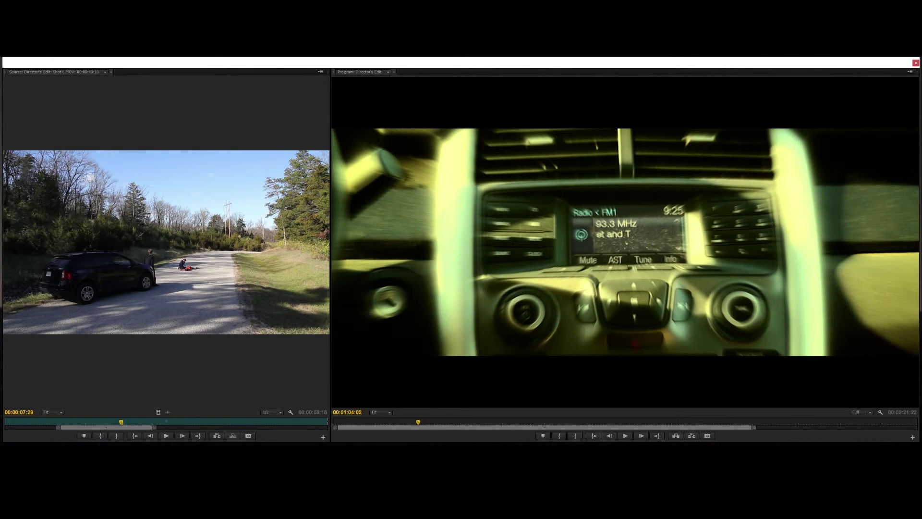
key("f")
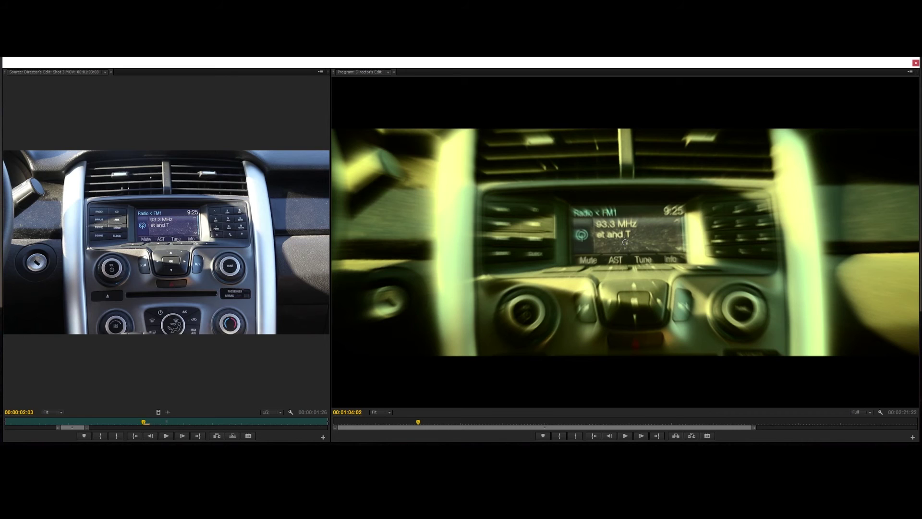
key("Up")
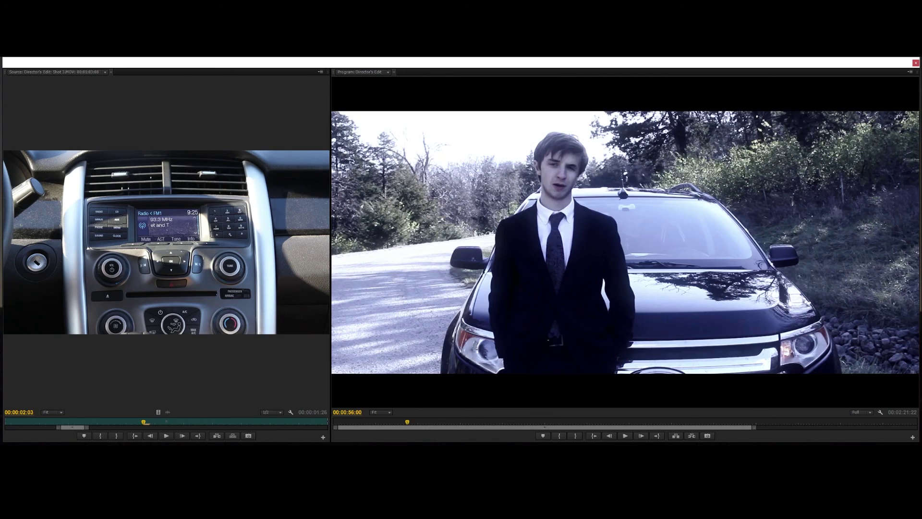